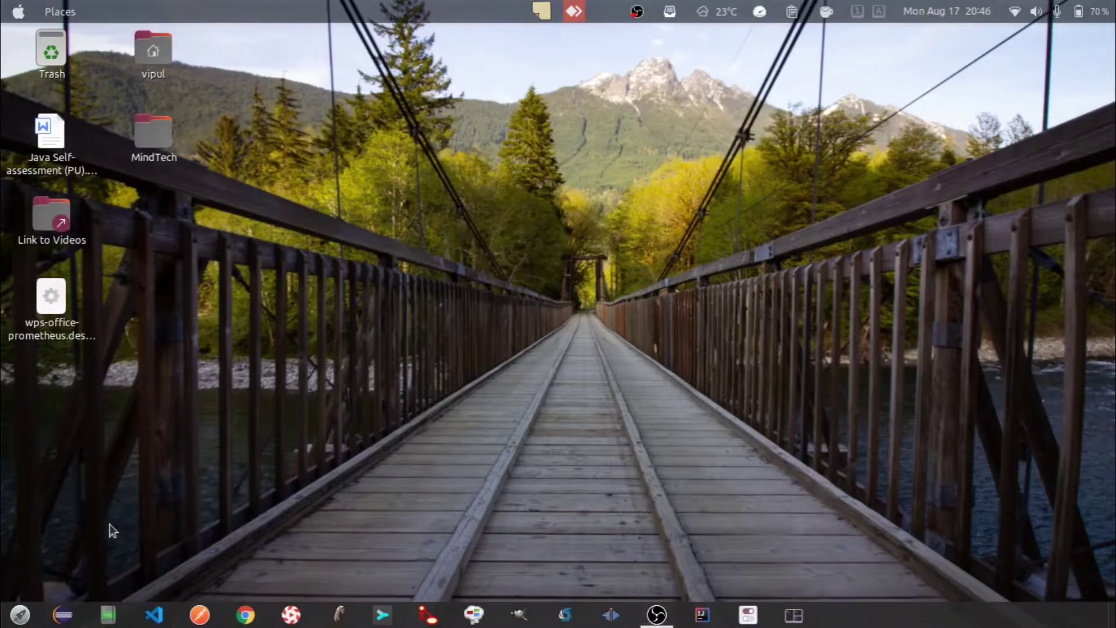
Search the applications overview for 'ubuntu' and launch Ubuntu Software
{"action": "left_click", "coordinate": [20, 616]}
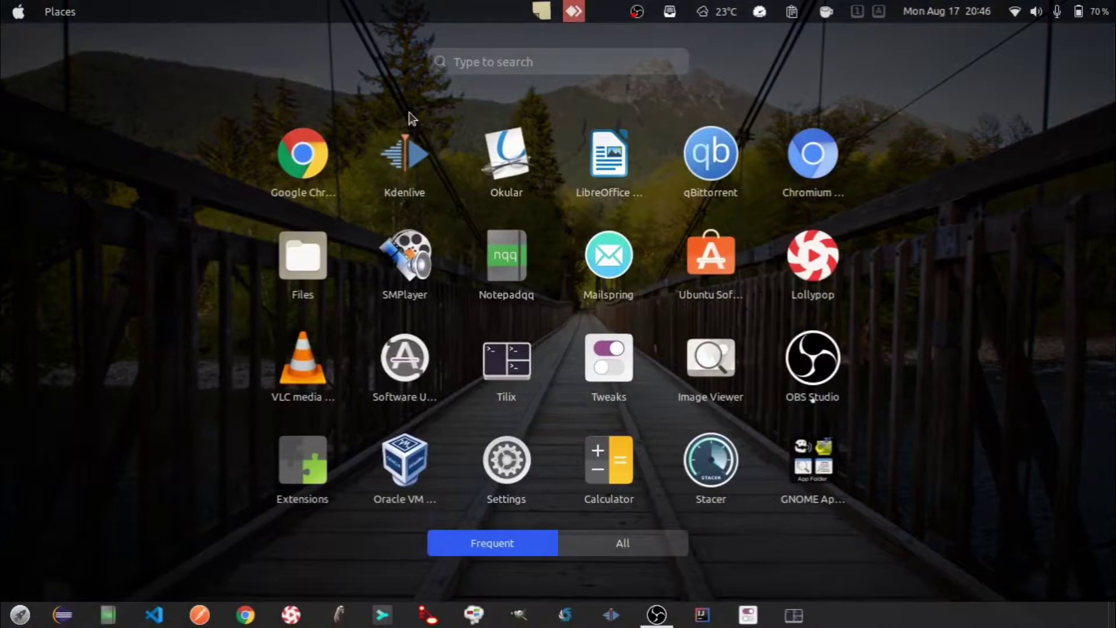
{"action": "left_click", "coordinate": [491, 63]}
{"action": "type", "text": "ubuntu"}
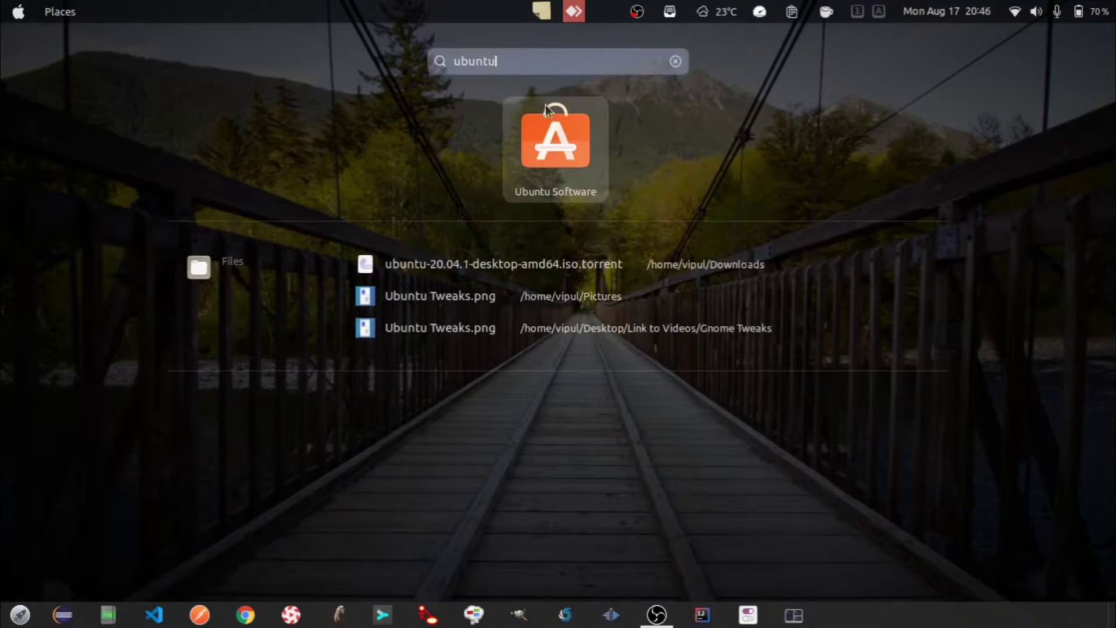
{"action": "left_click", "coordinate": [553, 129]}
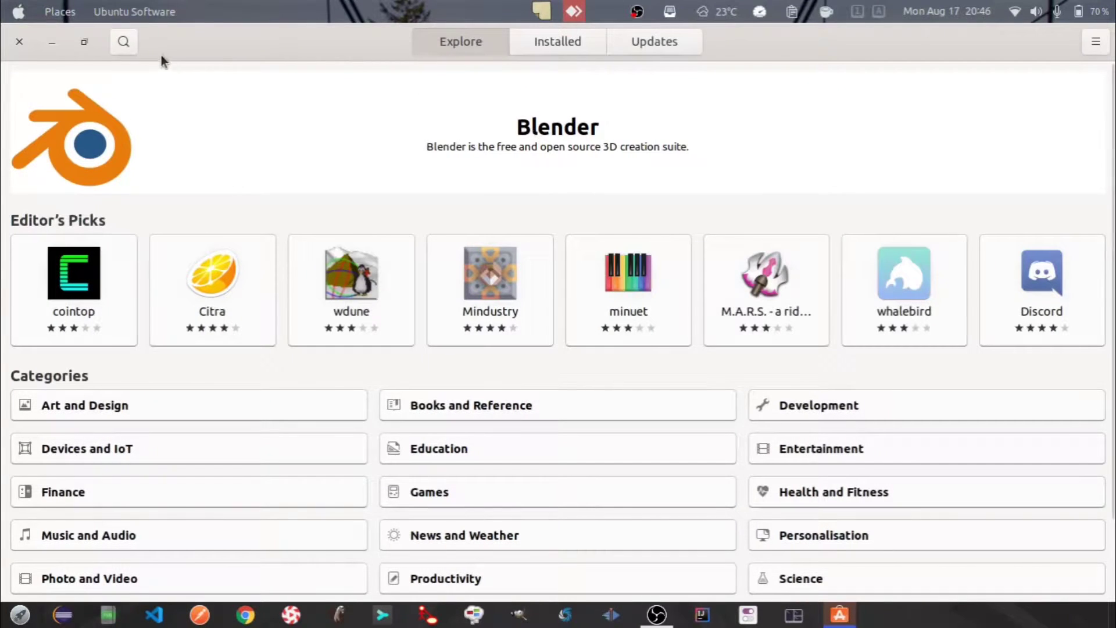
Search the store for 'motrix', install Motrix, then check and close its Permissions list
{"action": "left_click", "coordinate": [122, 42]}
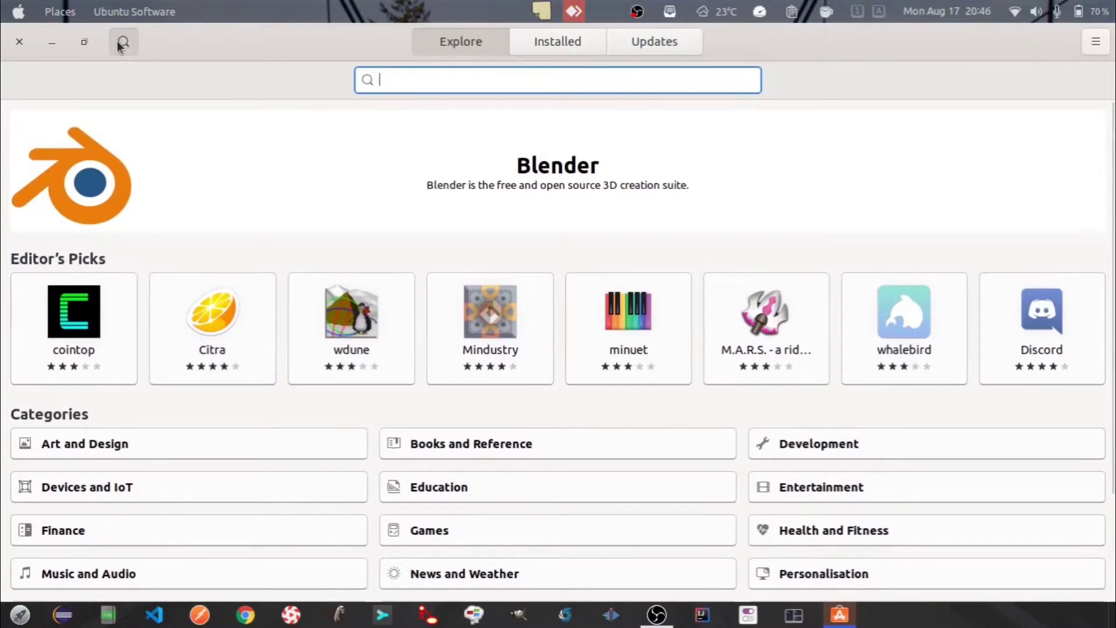
{"action": "type", "text": "mo"}
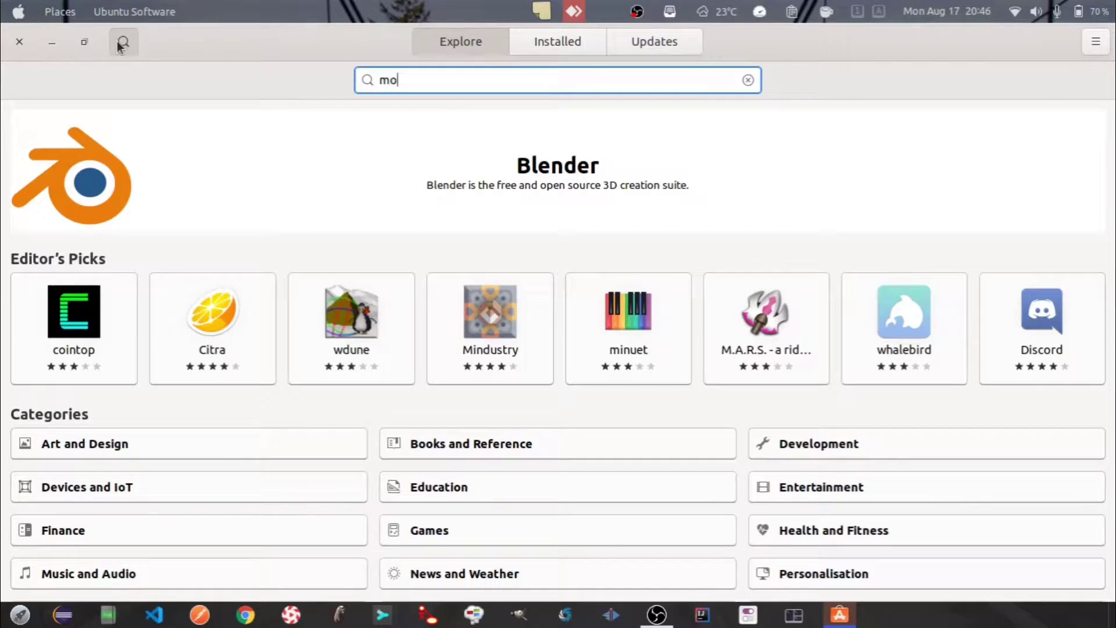
{"action": "type", "text": "trix"}
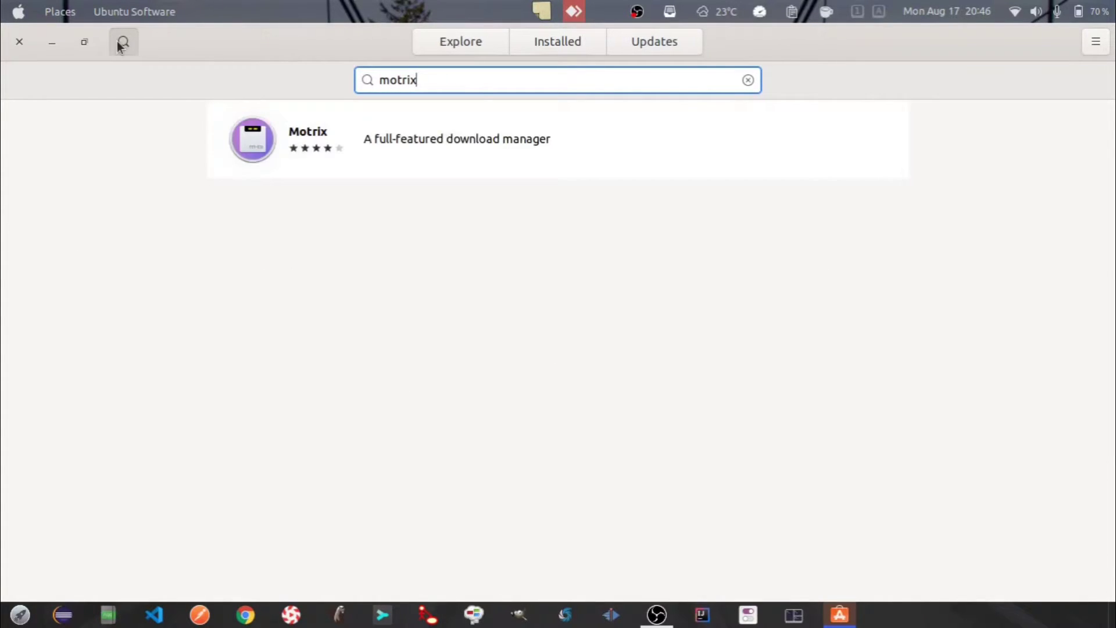
{"action": "left_click", "coordinate": [426, 140]}
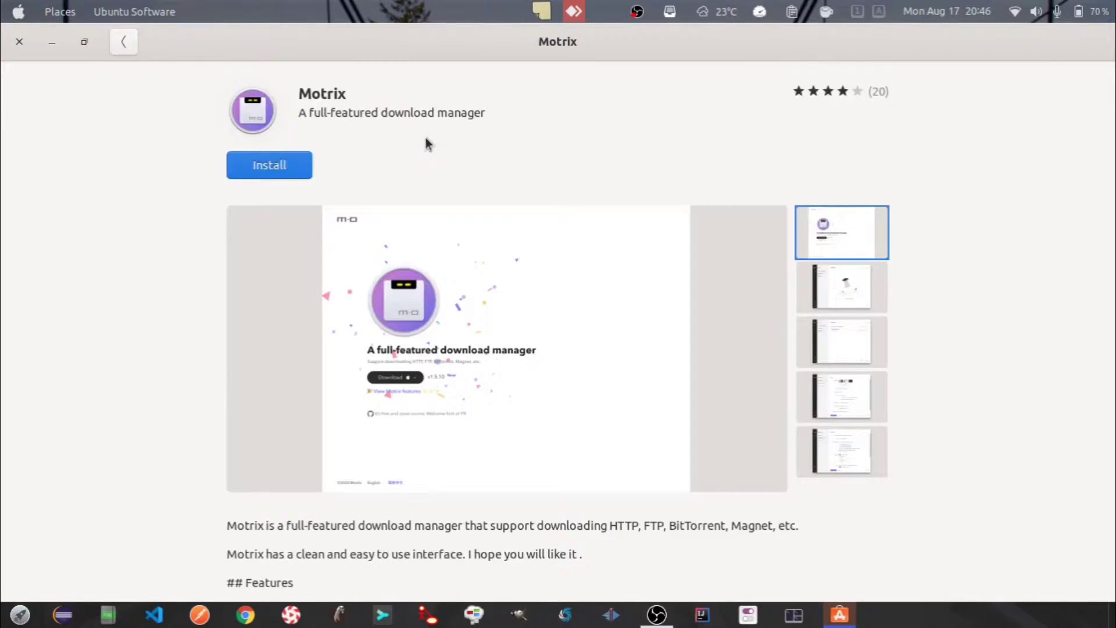
{"action": "left_click", "coordinate": [281, 167]}
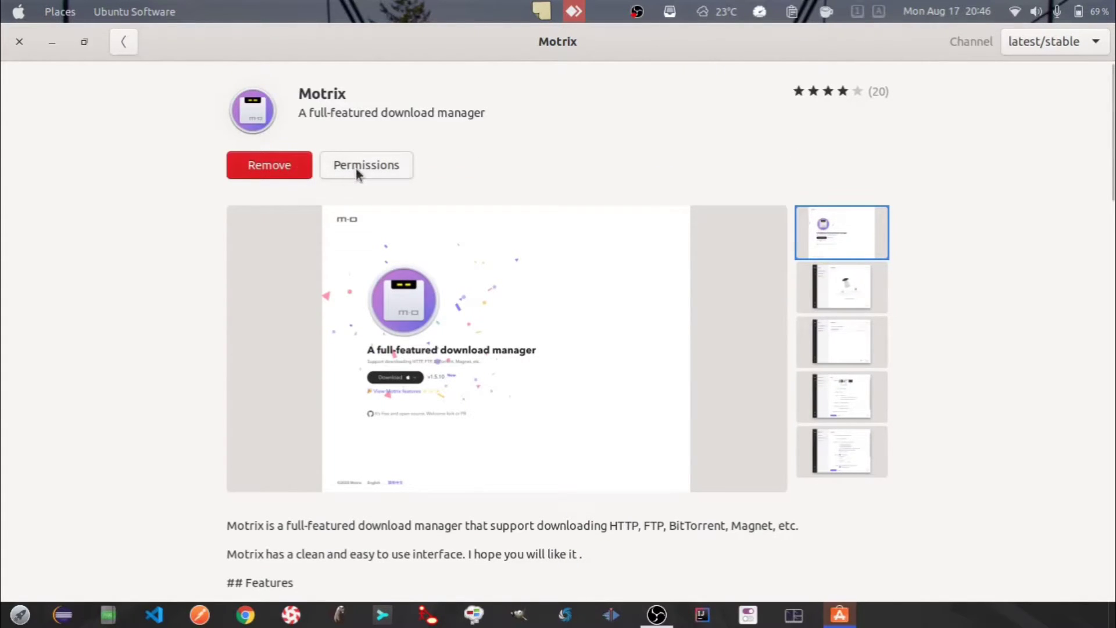
{"action": "left_click", "coordinate": [356, 170]}
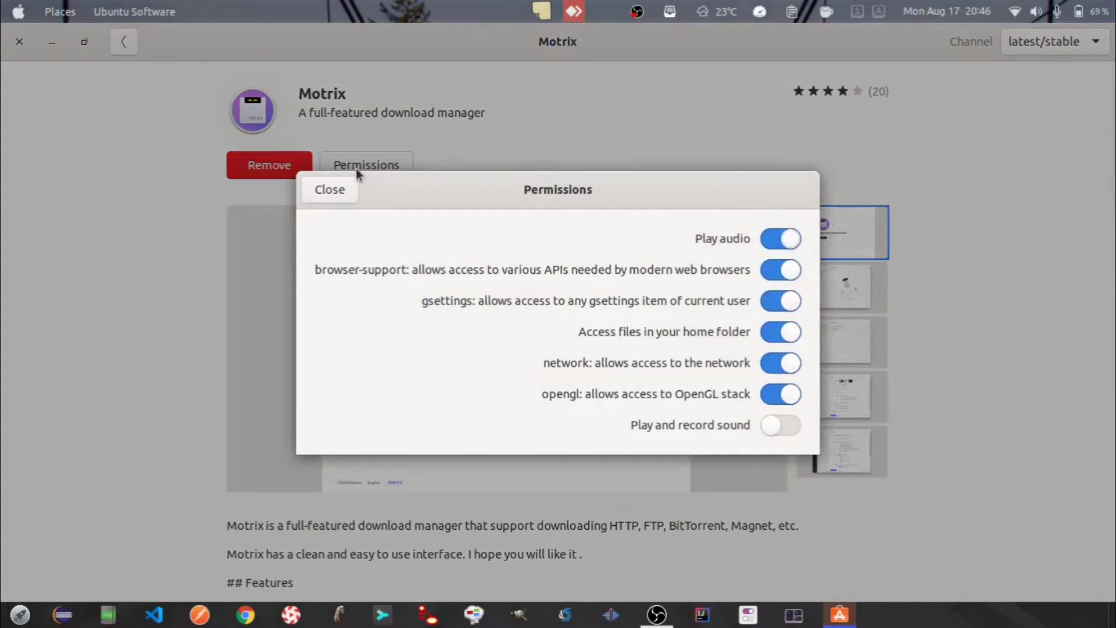
{"action": "left_click", "coordinate": [328, 192]}
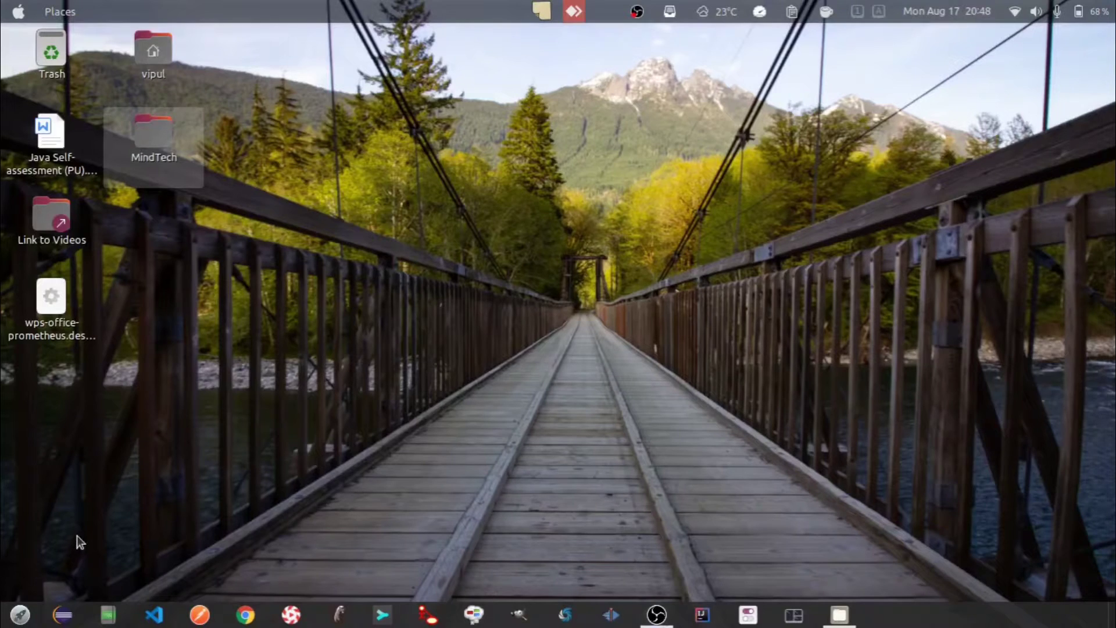
Search the applications overview for 'motrix' and launch Motrix
{"action": "left_click", "coordinate": [20, 615]}
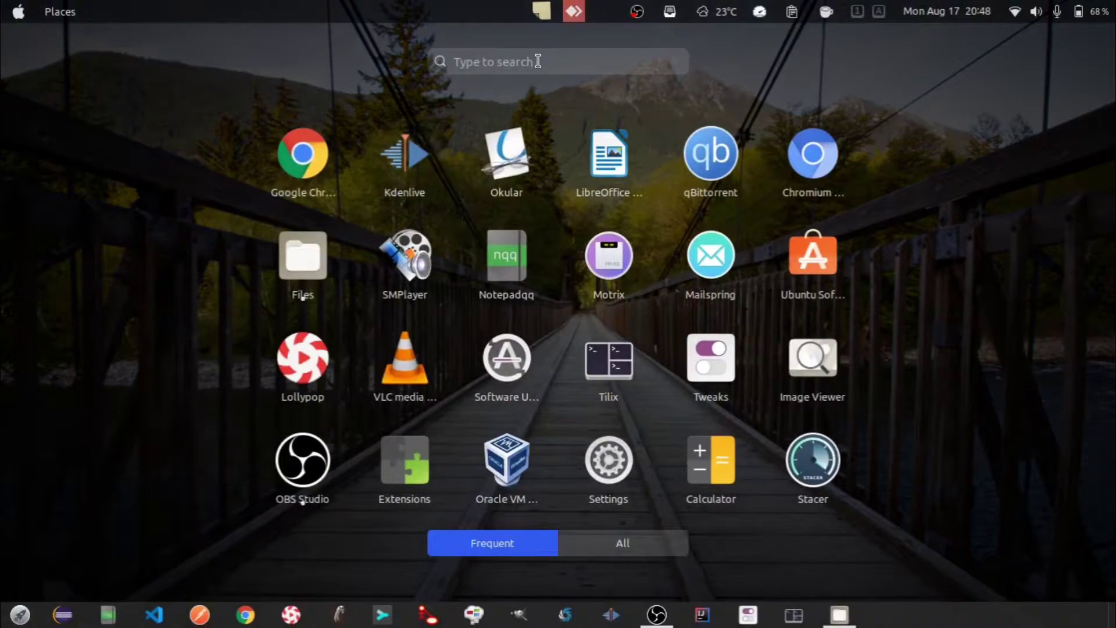
{"action": "left_click", "coordinate": [538, 61]}
{"action": "type", "text": "motrix"}
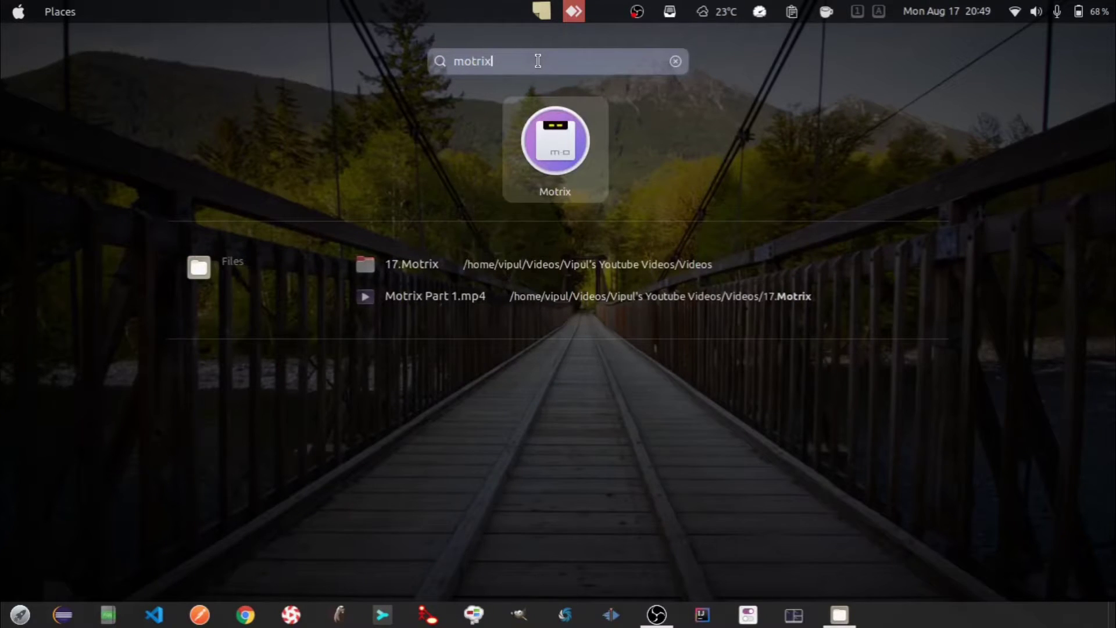
{"action": "left_click", "coordinate": [566, 137]}
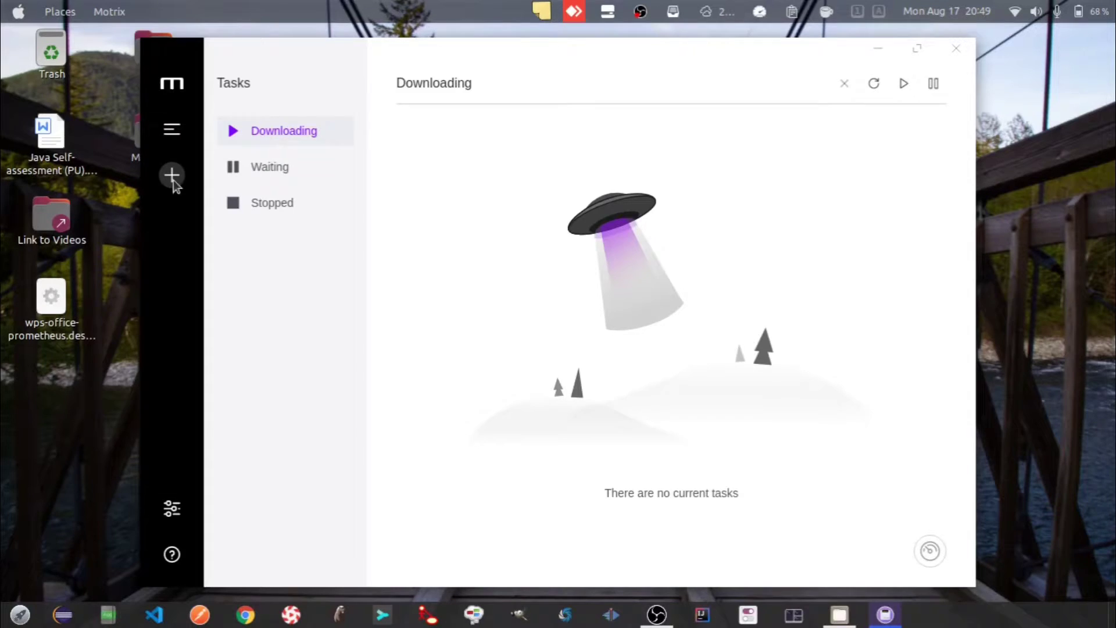
Open Motrix's new-task form, then switch to Chrome's 'Thank you for downloading IntelliJ IDEA' page
{"action": "left_click", "coordinate": [172, 177]}
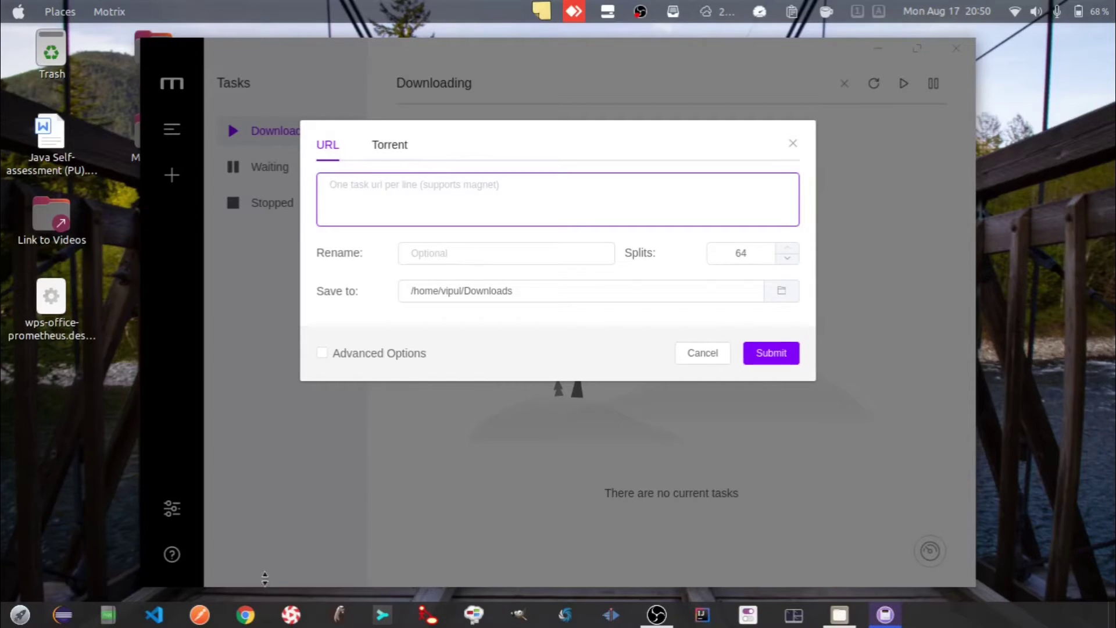
{"action": "left_click", "coordinate": [245, 616]}
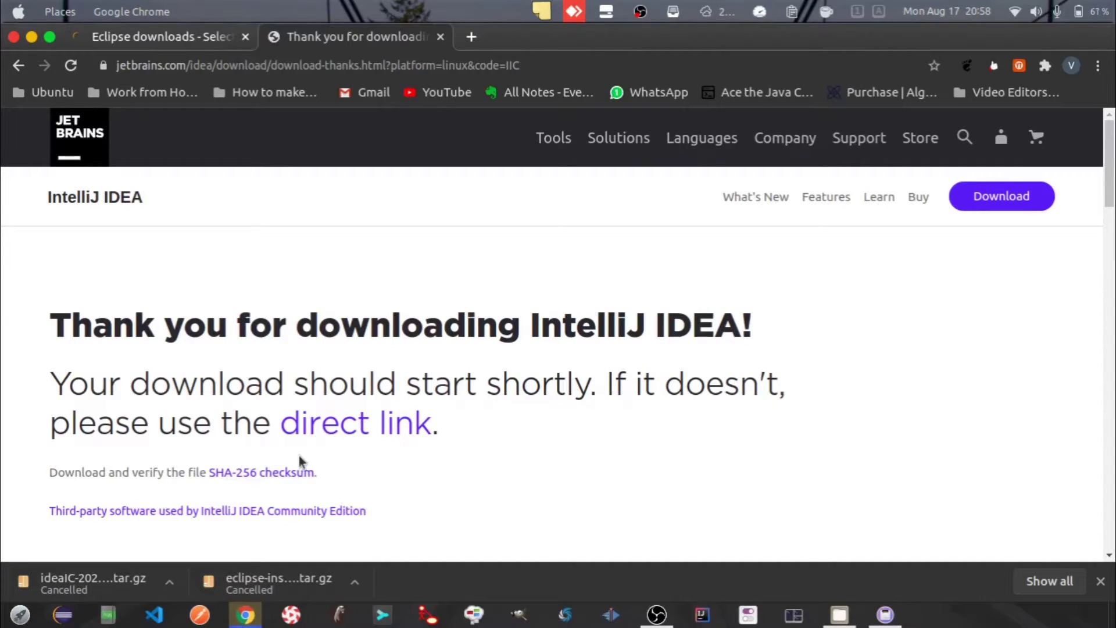
Copy the IntelliJ IDEA 'direct link' address in Chrome and return to Motrix
{"action": "right_click", "coordinate": [317, 429]}
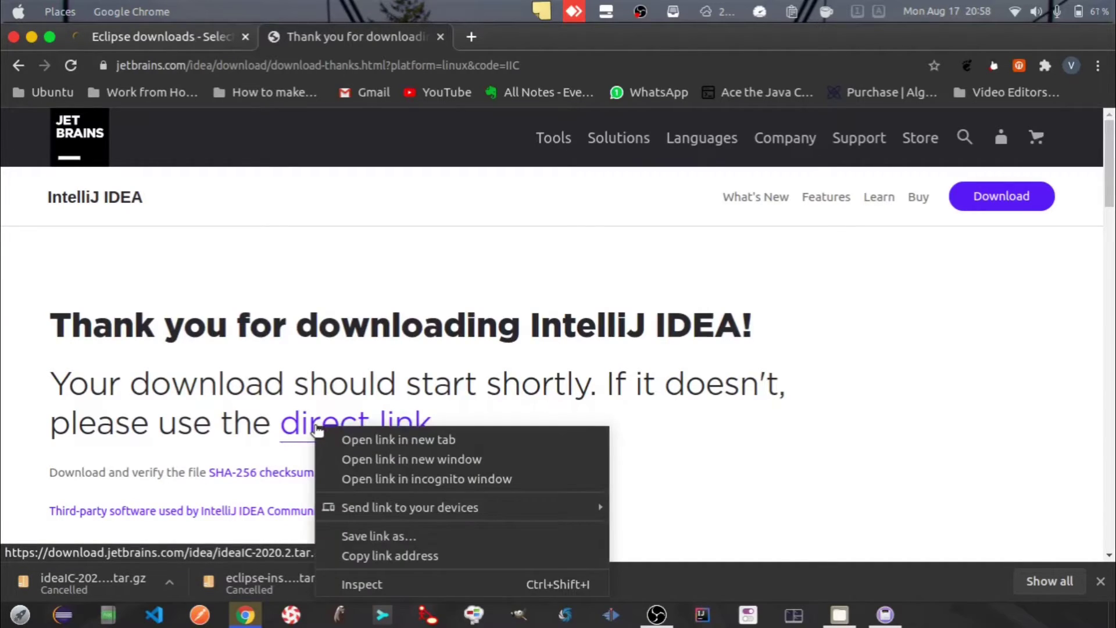
{"action": "left_click", "coordinate": [405, 557]}
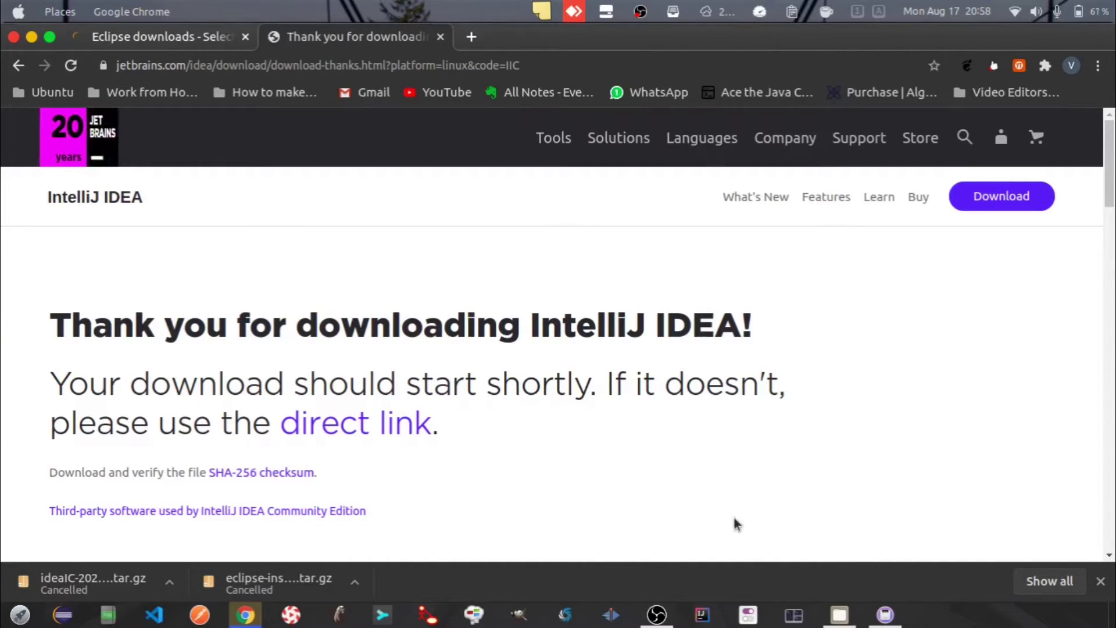
{"action": "left_click", "coordinate": [885, 617]}
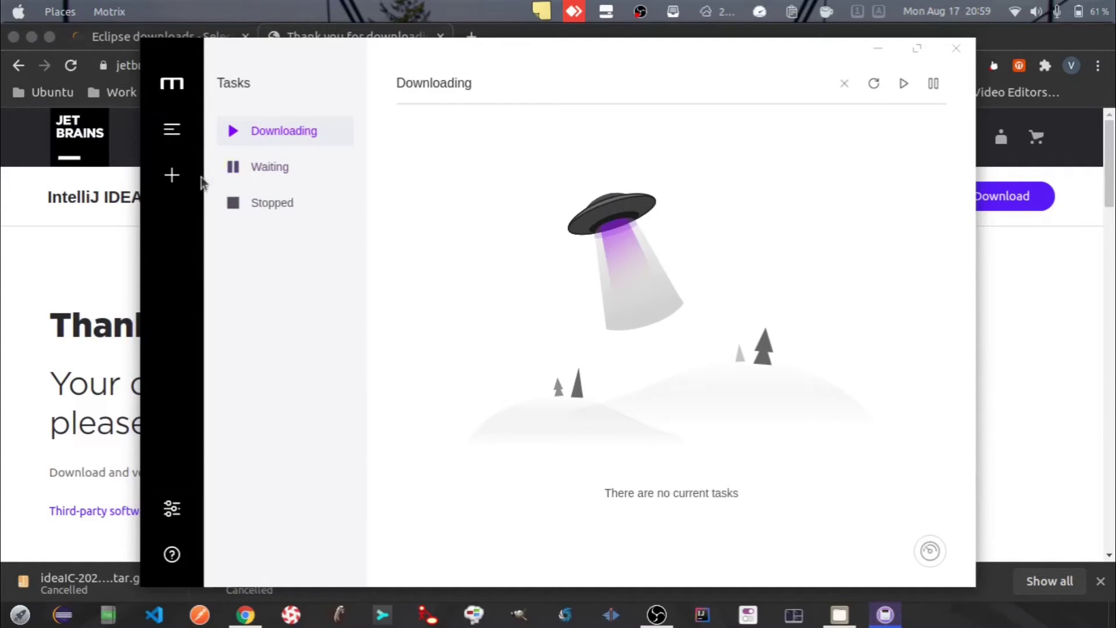
Add a new task with the copied IntelliJ link, saving into Downloads/Intellij
{"action": "left_click", "coordinate": [171, 177]}
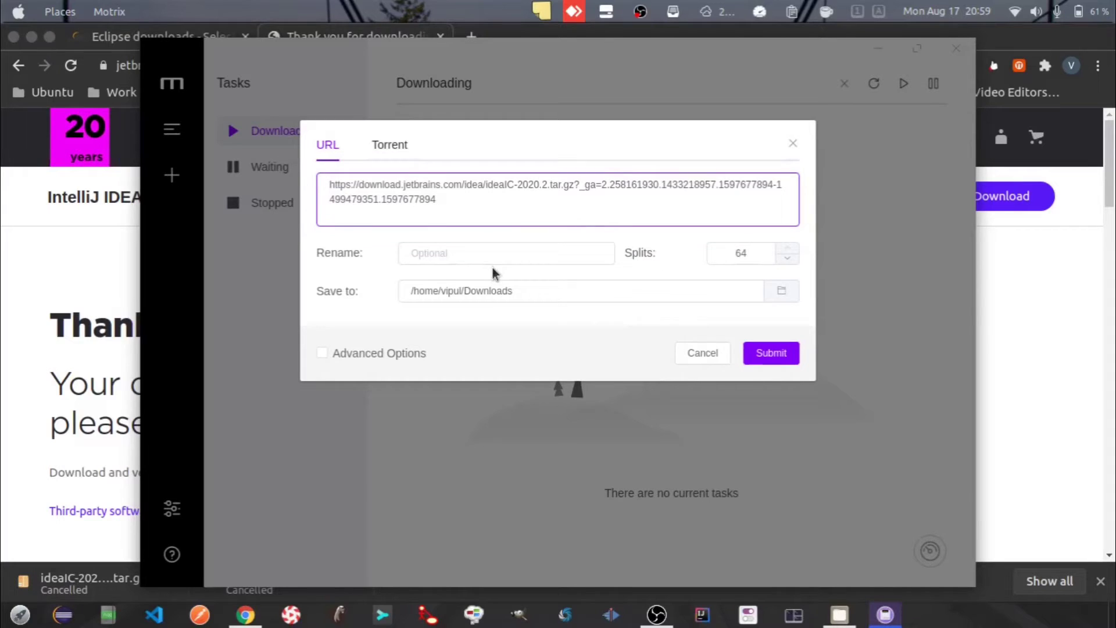
{"action": "left_click", "coordinate": [782, 293]}
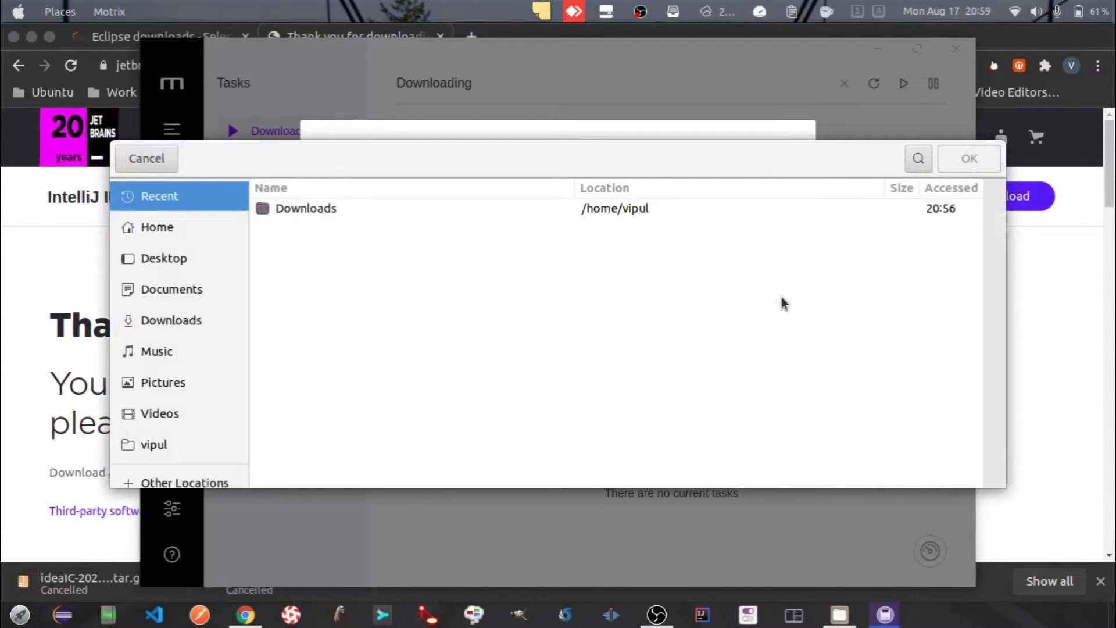
{"action": "double_click", "coordinate": [332, 208]}
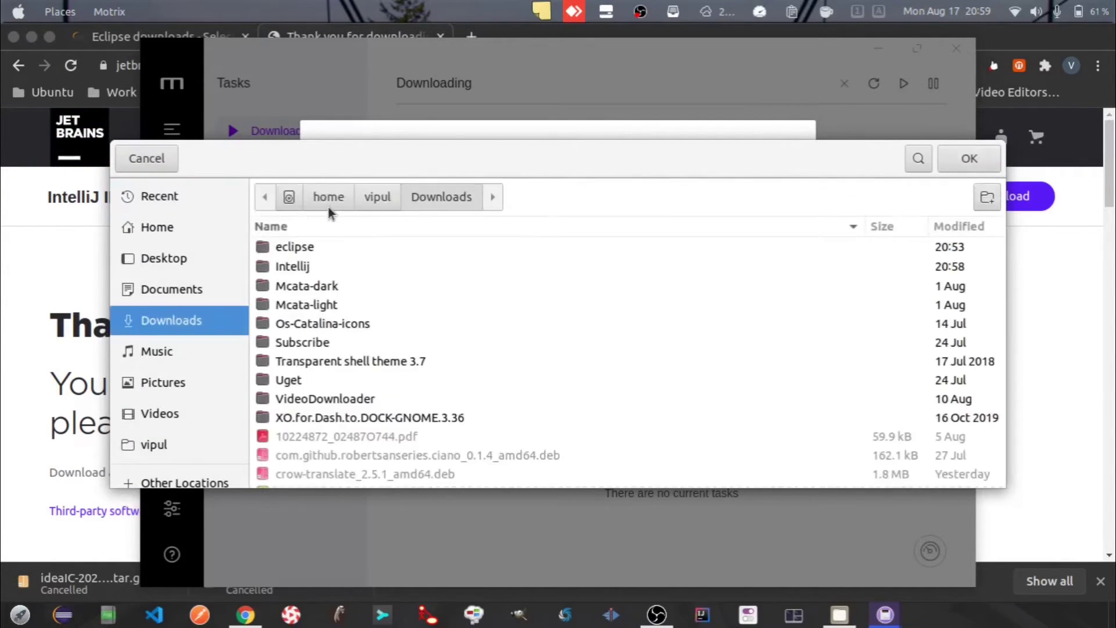
{"action": "double_click", "coordinate": [319, 268]}
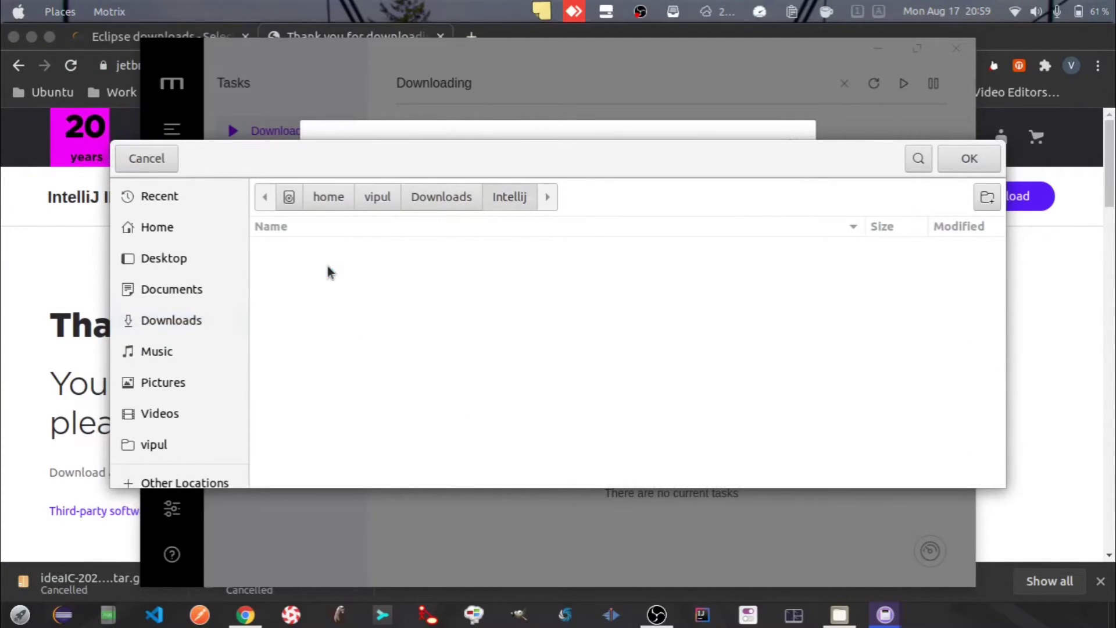
{"action": "left_click", "coordinate": [965, 159]}
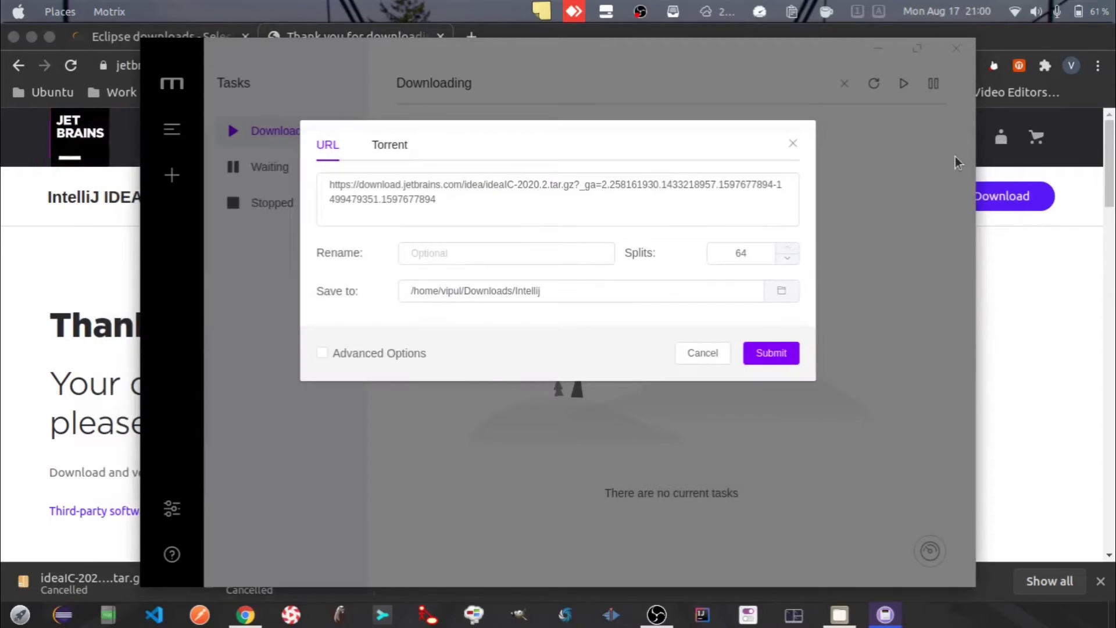
Submit the task to start downloading ideaIC-2020.2.tar.gz (645.0 MB)
{"action": "left_click", "coordinate": [772, 355]}
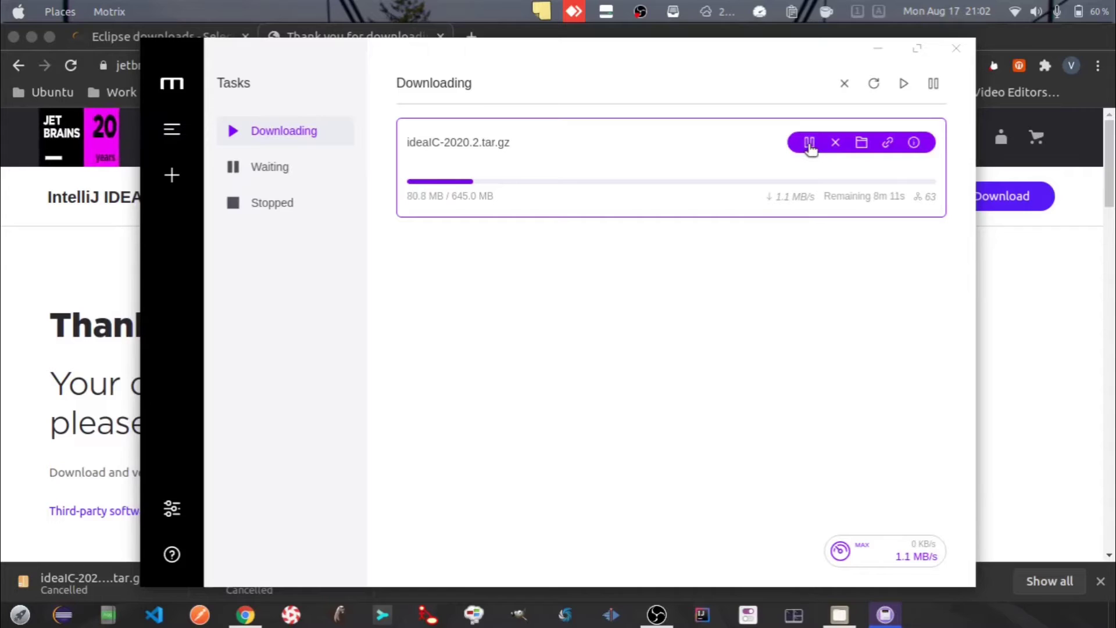
Pause ideaIC-2020.2.tar.gz and load the Ubuntu 20.04.1 desktop .torrent file from the Desktop
{"action": "left_click", "coordinate": [810, 144]}
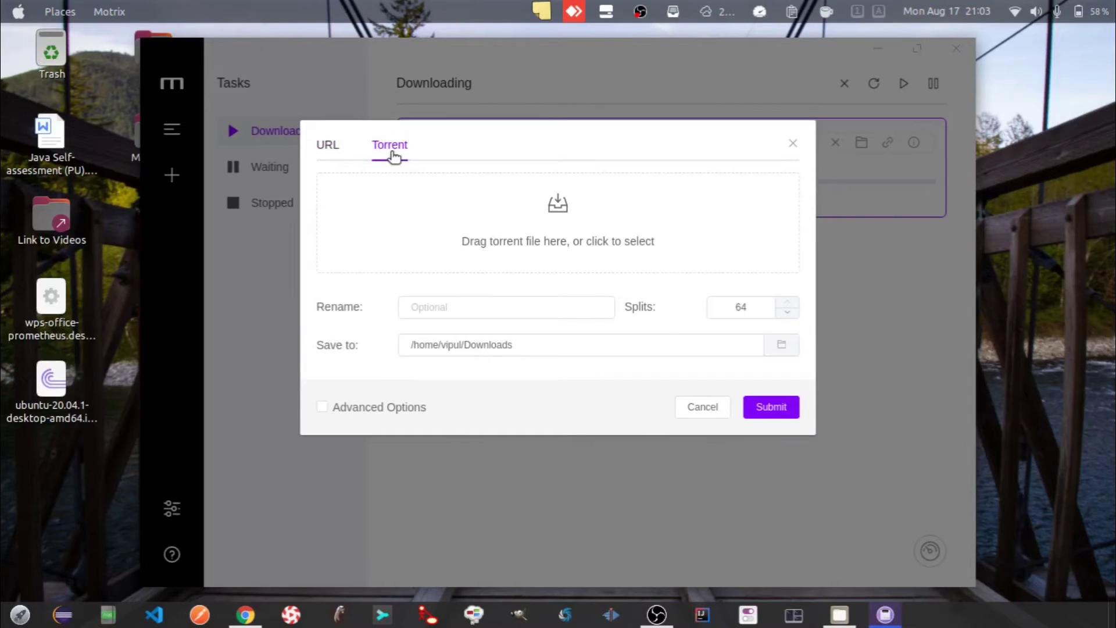
{"action": "left_click", "coordinate": [558, 208]}
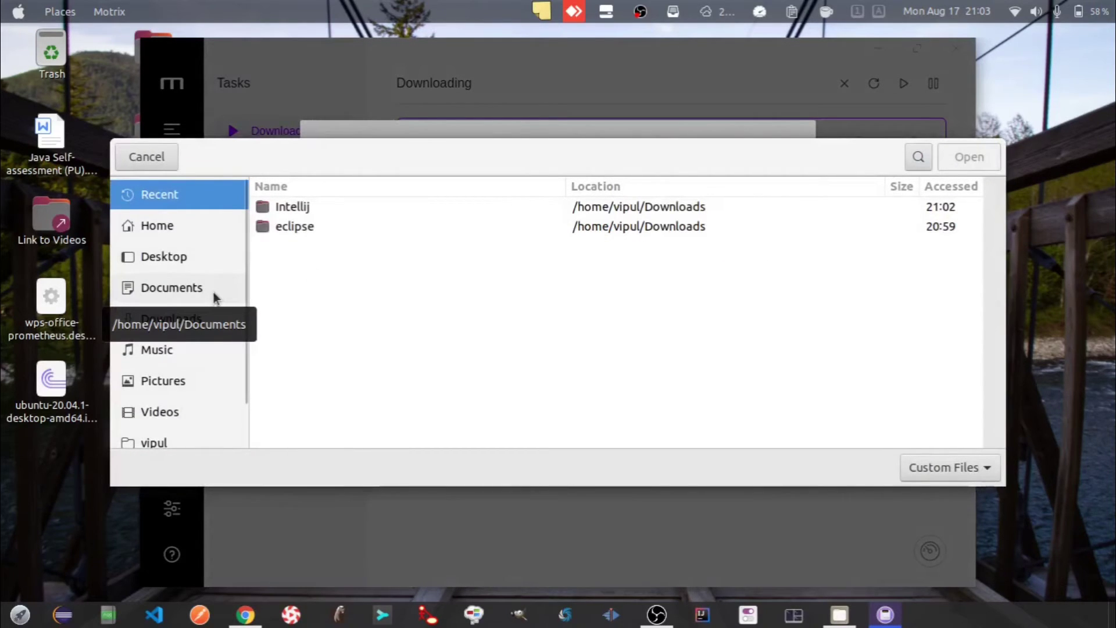
{"action": "left_click", "coordinate": [190, 250]}
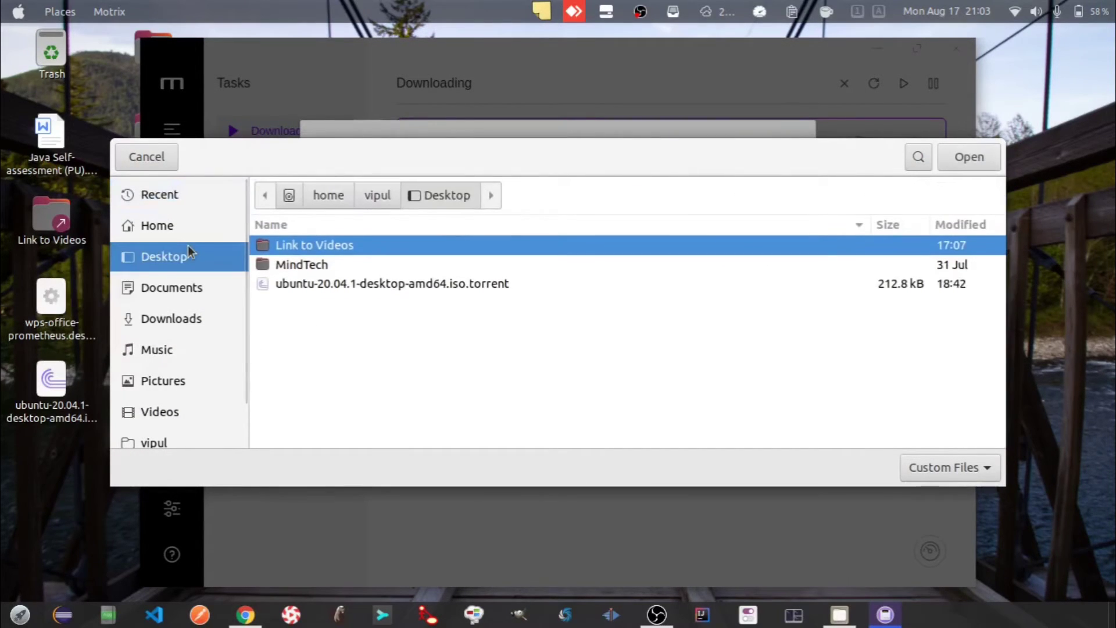
{"action": "double_click", "coordinate": [307, 285]}
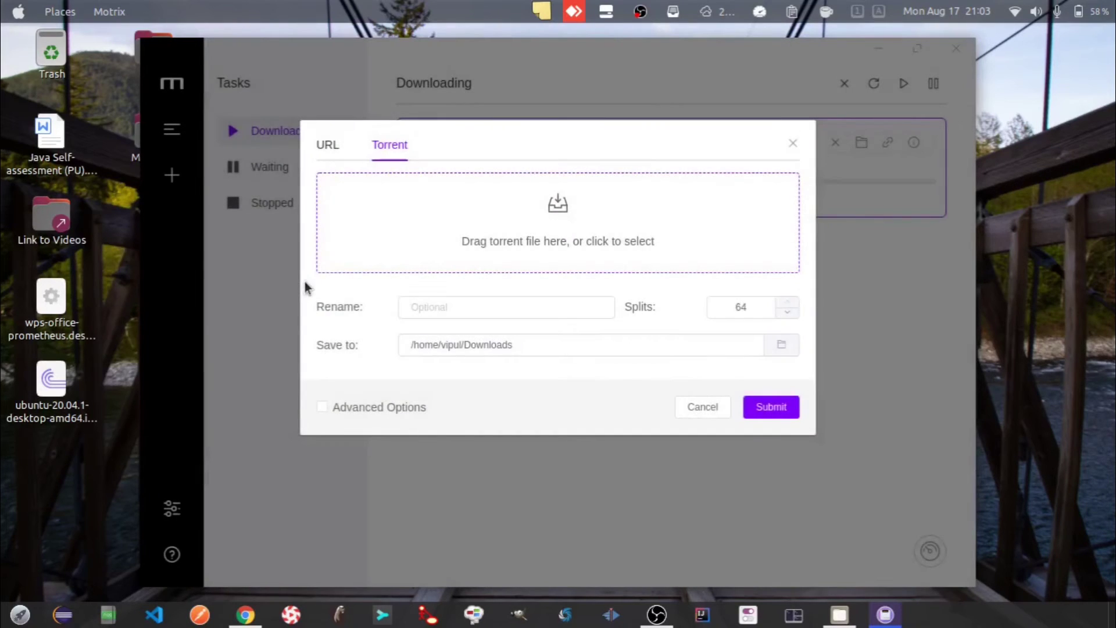
Save the torrent into a new 'Ubuntu' folder created inside Downloads
{"action": "left_click", "coordinate": [779, 459]}
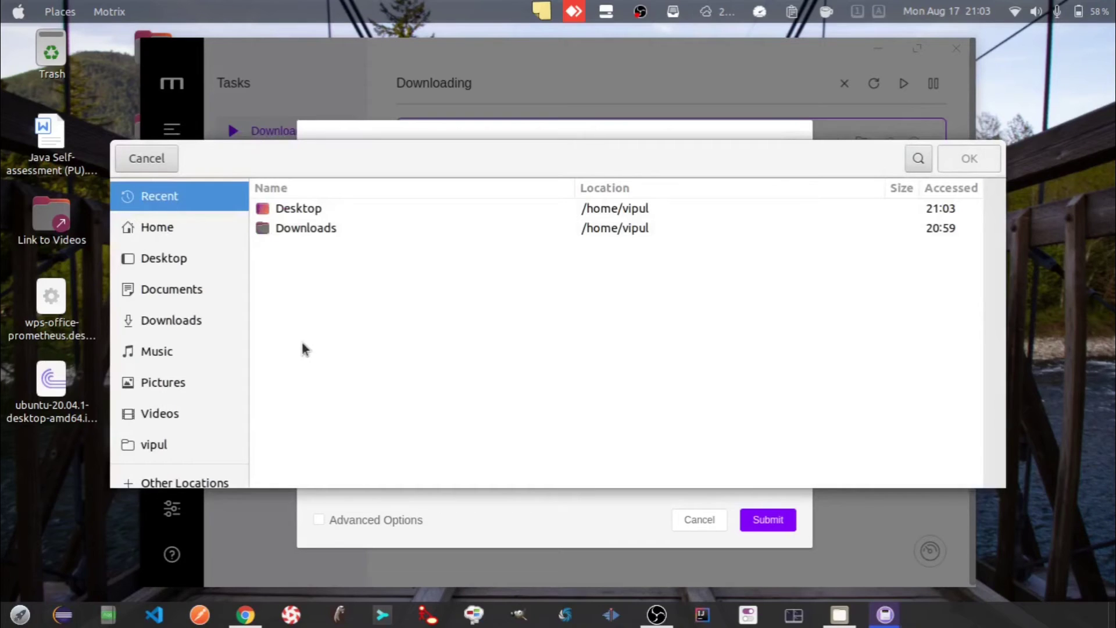
{"action": "double_click", "coordinate": [299, 229]}
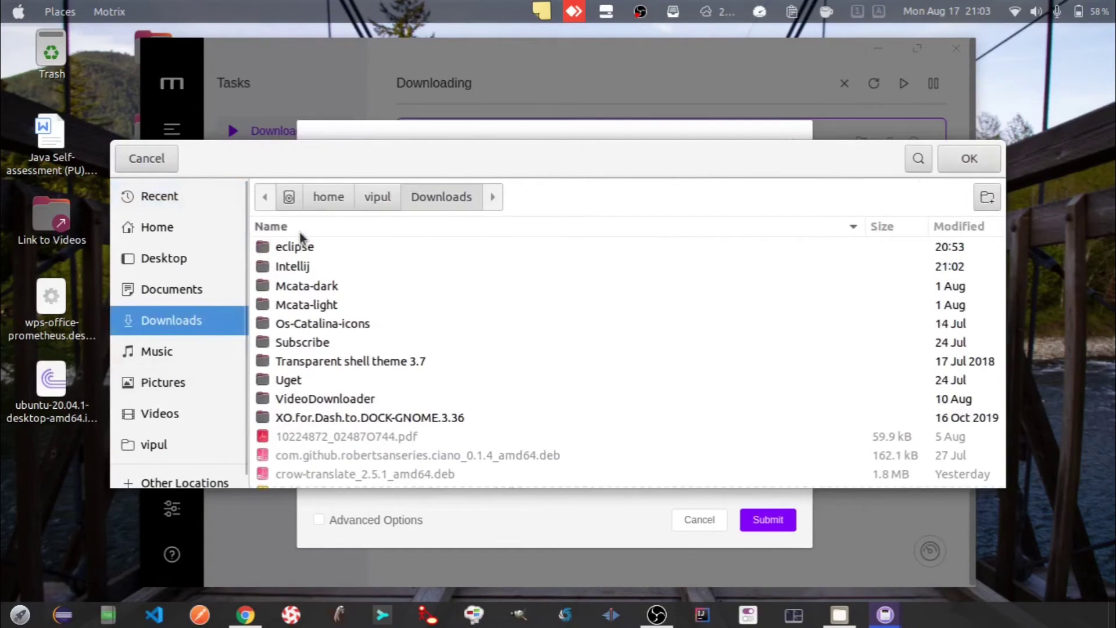
{"action": "left_click", "coordinate": [987, 198]}
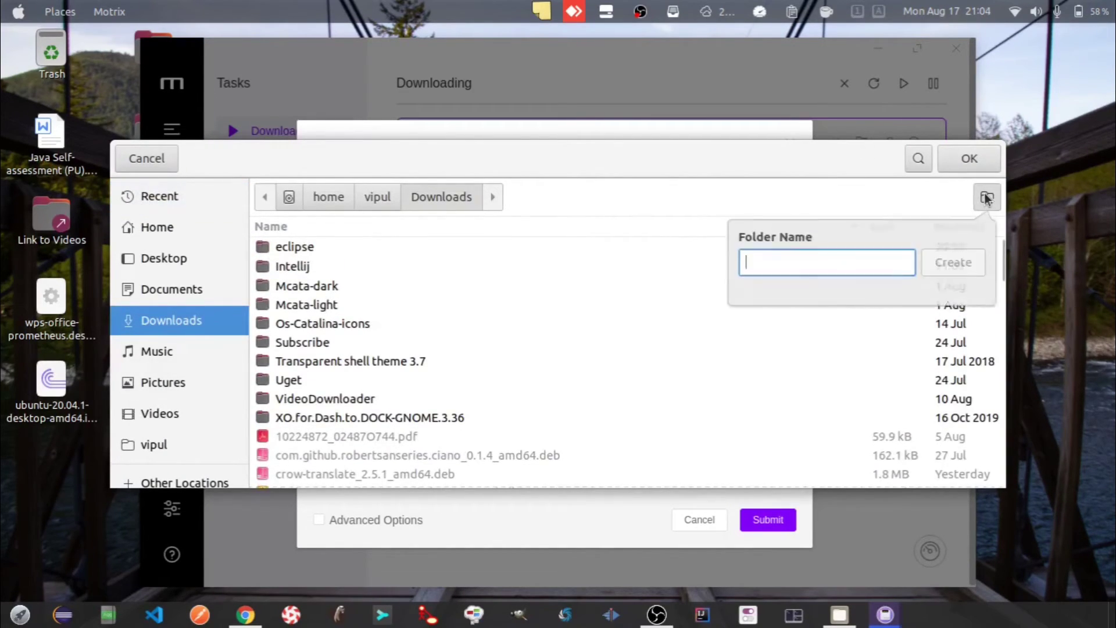
{"action": "type", "text": "Ubuntu"}
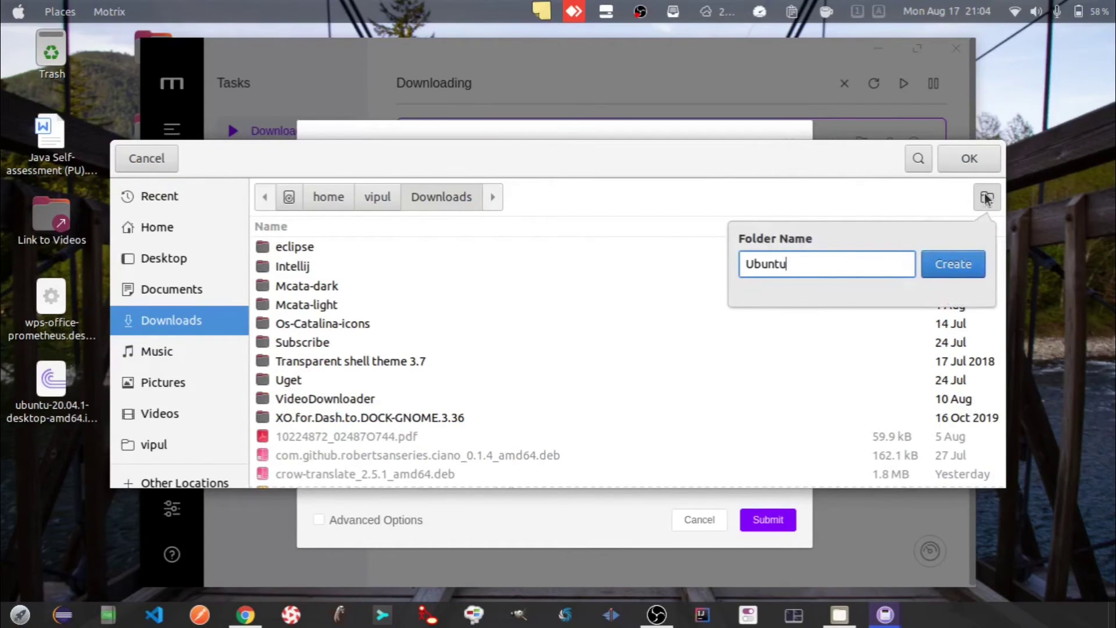
{"action": "key", "text": "Return"}
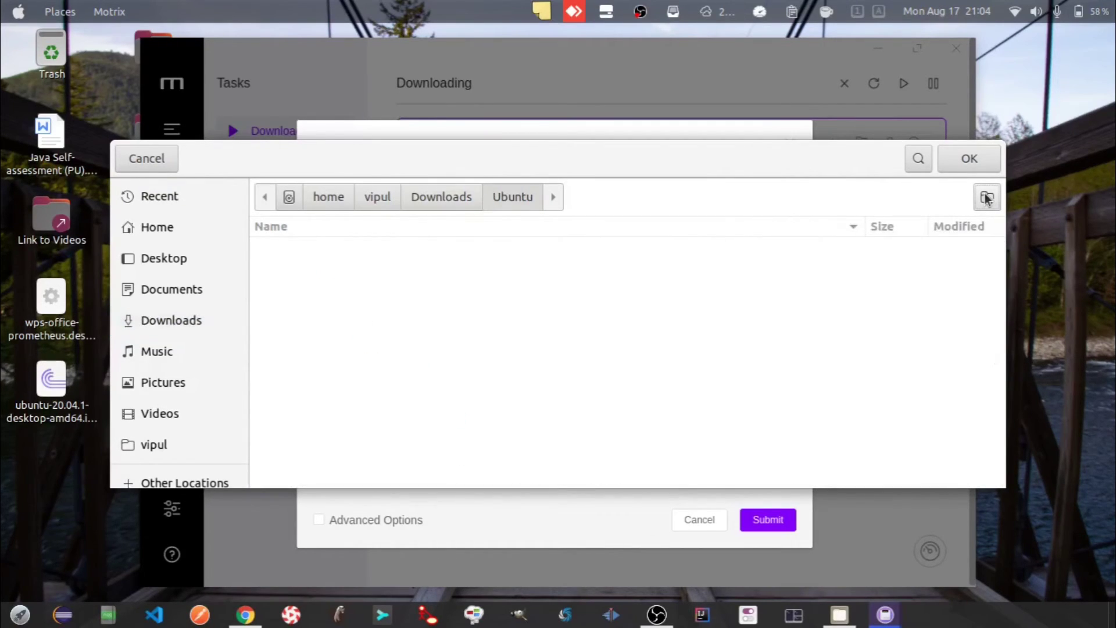
{"action": "left_click", "coordinate": [977, 165]}
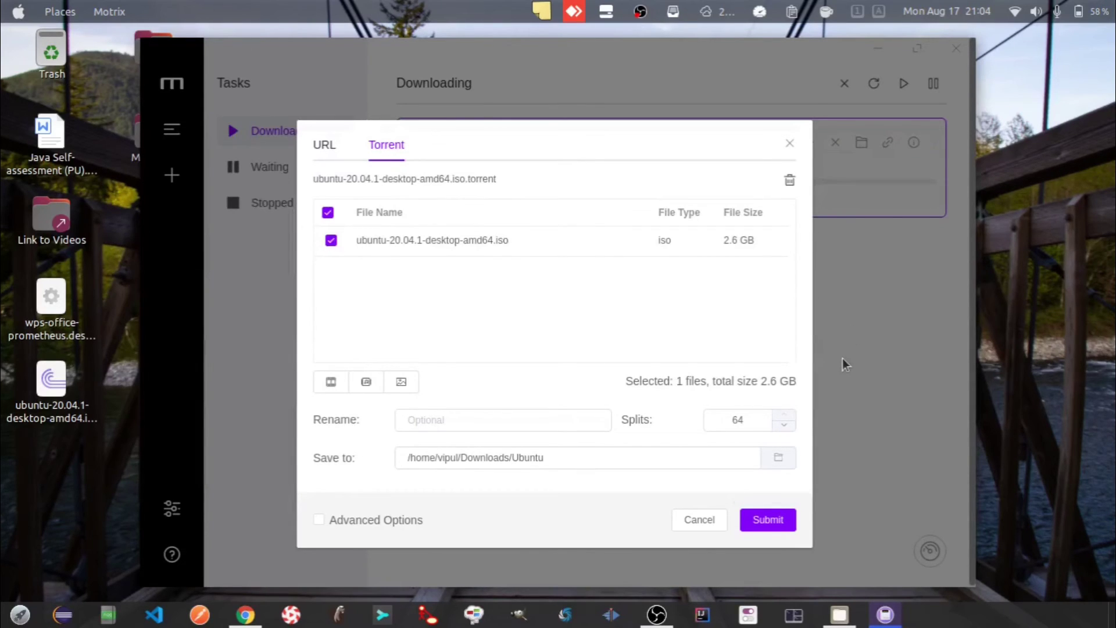
Submit the torrent task to start downloading ubuntu-20.04.1-desktop-amd64.iso (2.6 GB)
{"action": "left_click", "coordinate": [768, 521]}
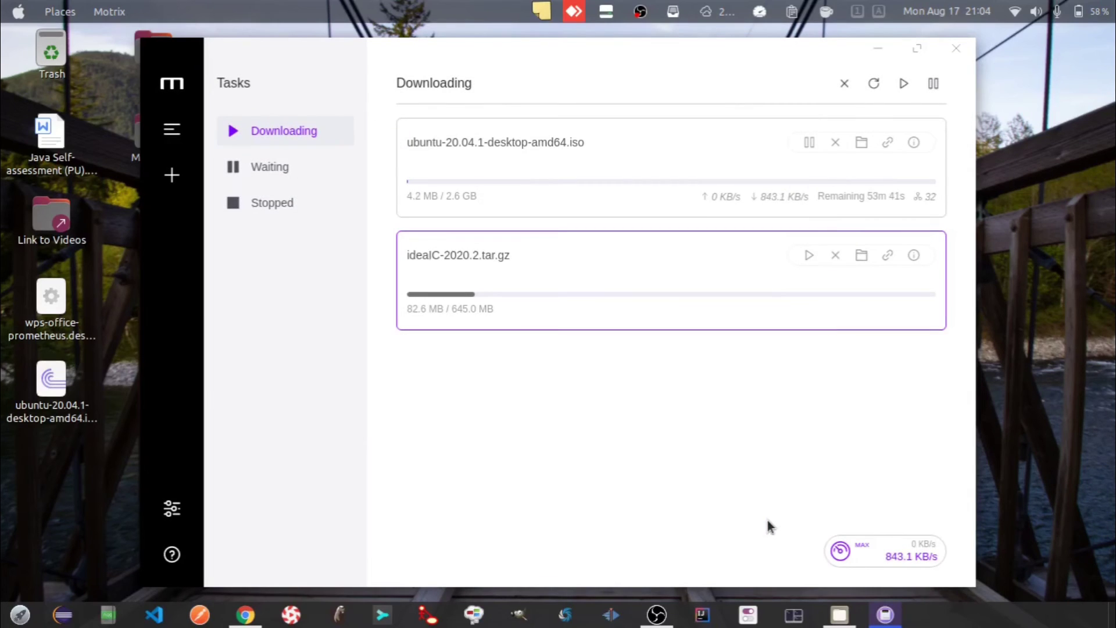